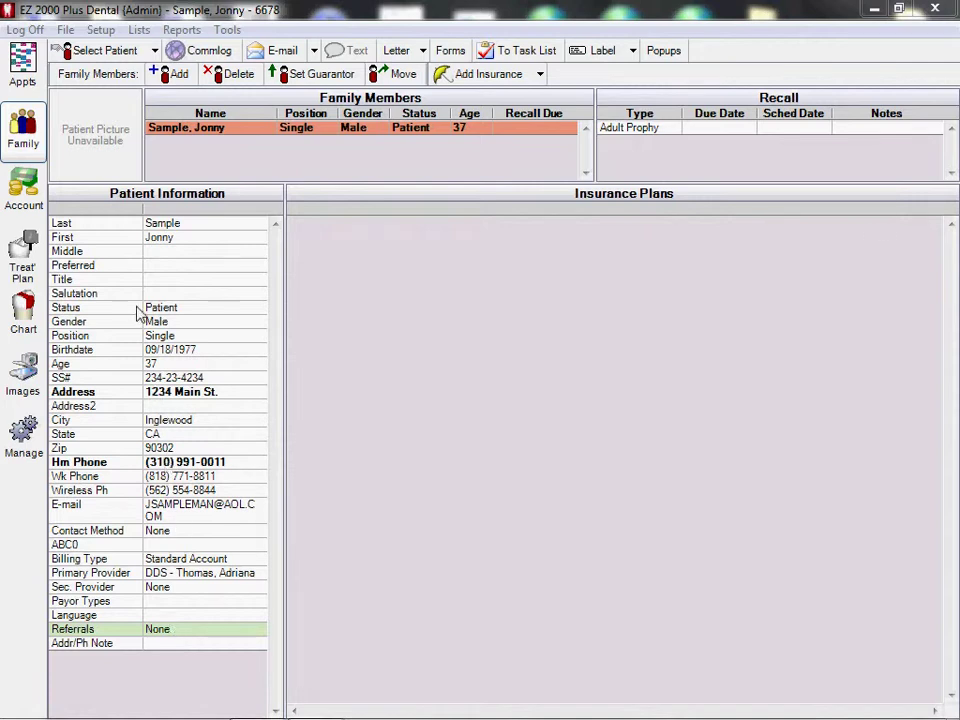
Open Jonny Sample's Patient Forms and bring up the Pick Sheet of available forms.
{"action": "left_click", "coordinate": [452, 51]}
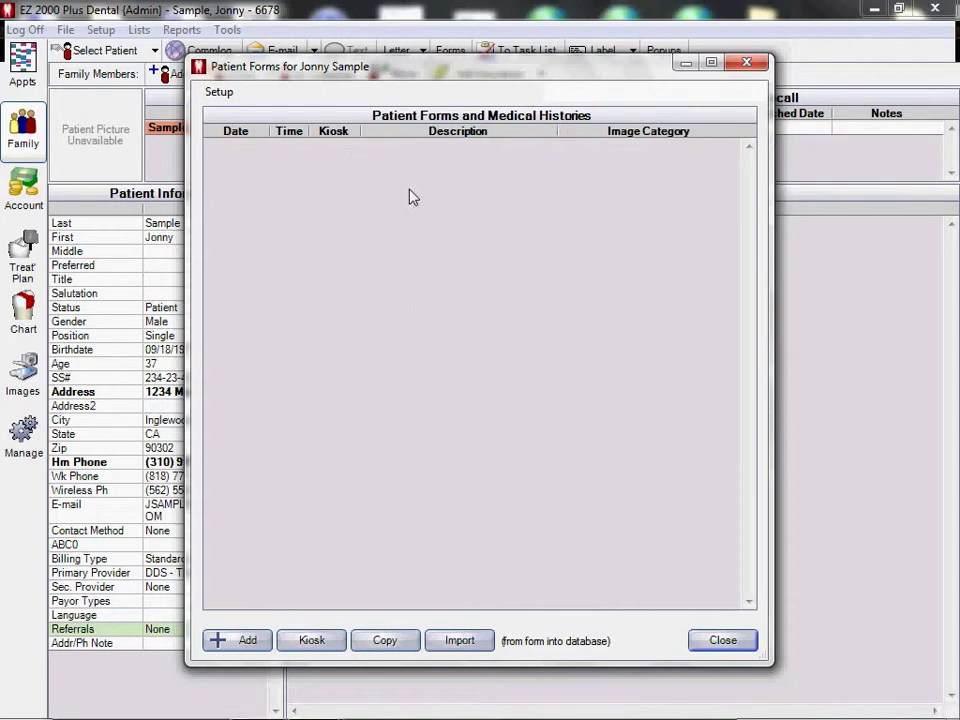
{"action": "left_click", "coordinate": [237, 644]}
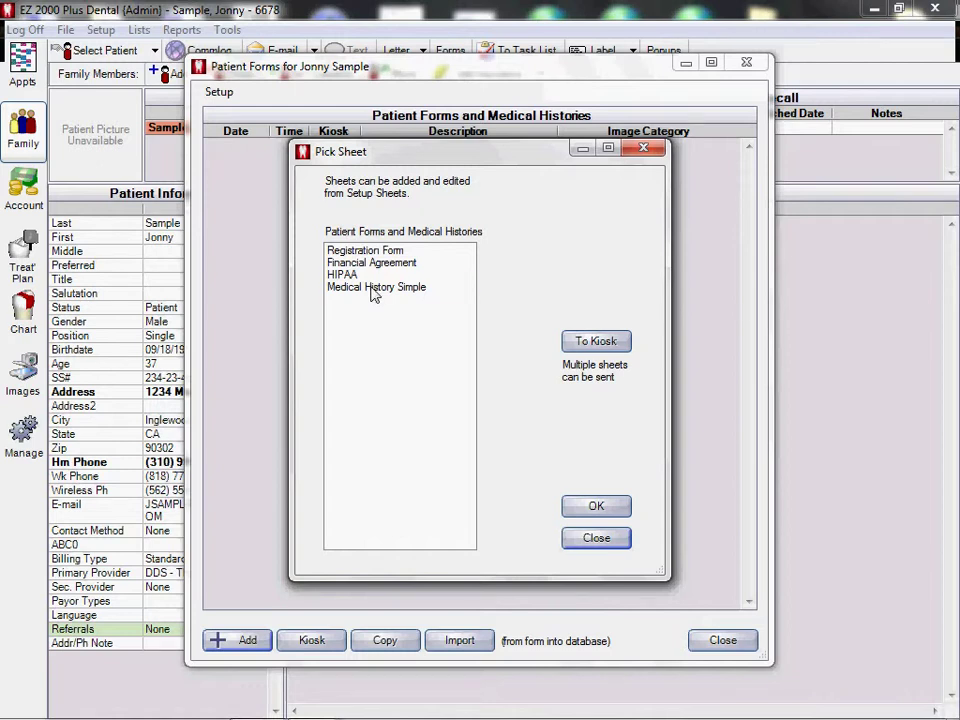
Start a Medical History Simple form with doctor 'Dr Jones' in Colton, CA.
{"action": "double_click", "coordinate": [372, 287]}
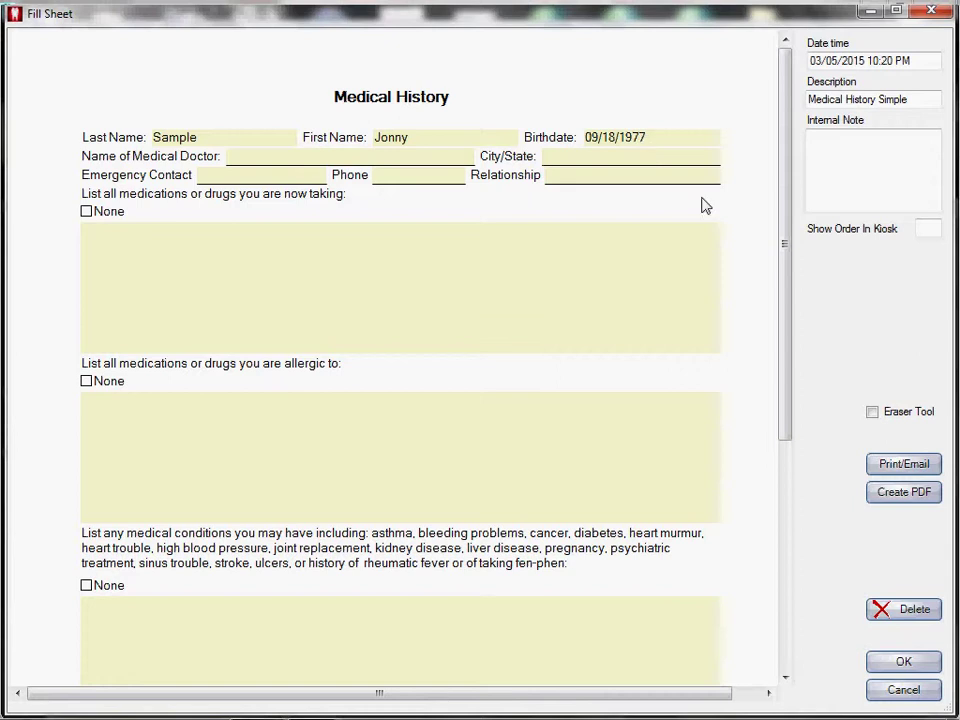
{"action": "left_click", "coordinate": [259, 156]}
{"action": "left_click", "coordinate": [591, 161]}
{"action": "left_click", "coordinate": [256, 157]}
{"action": "type", "text": "Dr"}
{"action": "type", "text": " Jones"}
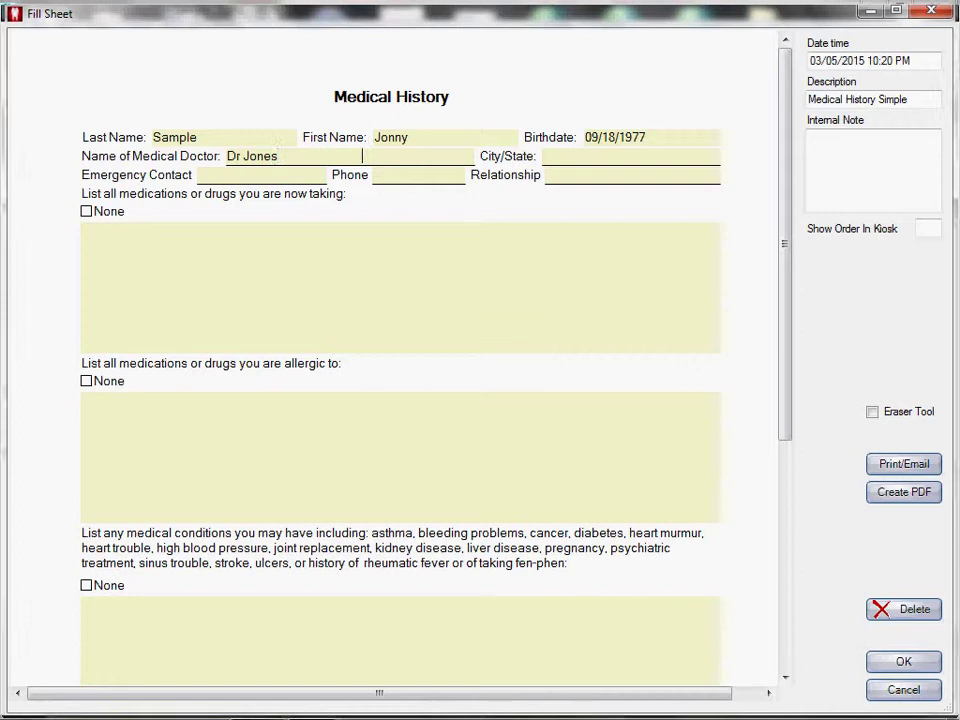
{"action": "key", "text": "BackSpace"}
{"action": "key", "text": "BackSpace"}
{"action": "key", "text": "BackSpace"}
{"action": "left_click", "coordinate": [250, 154]}
{"action": "type", "text": "Dr Jones"}
{"action": "left_click", "coordinate": [562, 156]}
{"action": "type", "text": "Colton"}
{"action": "type", "text": ", CA"}
{"action": "left_click", "coordinate": [253, 175]}
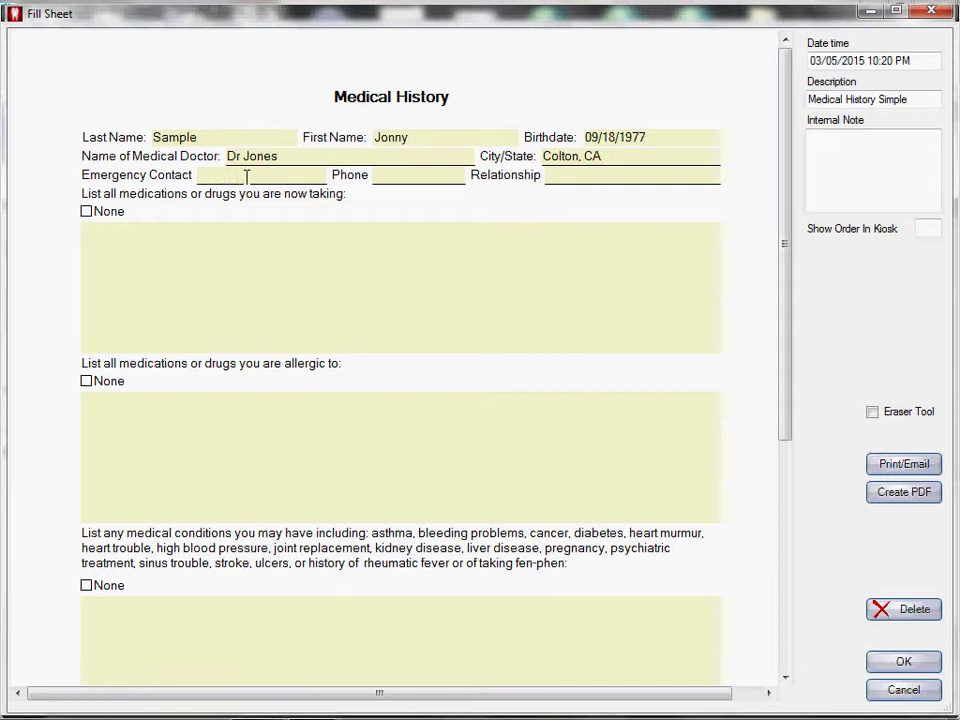
{"action": "left_click", "coordinate": [388, 176]}
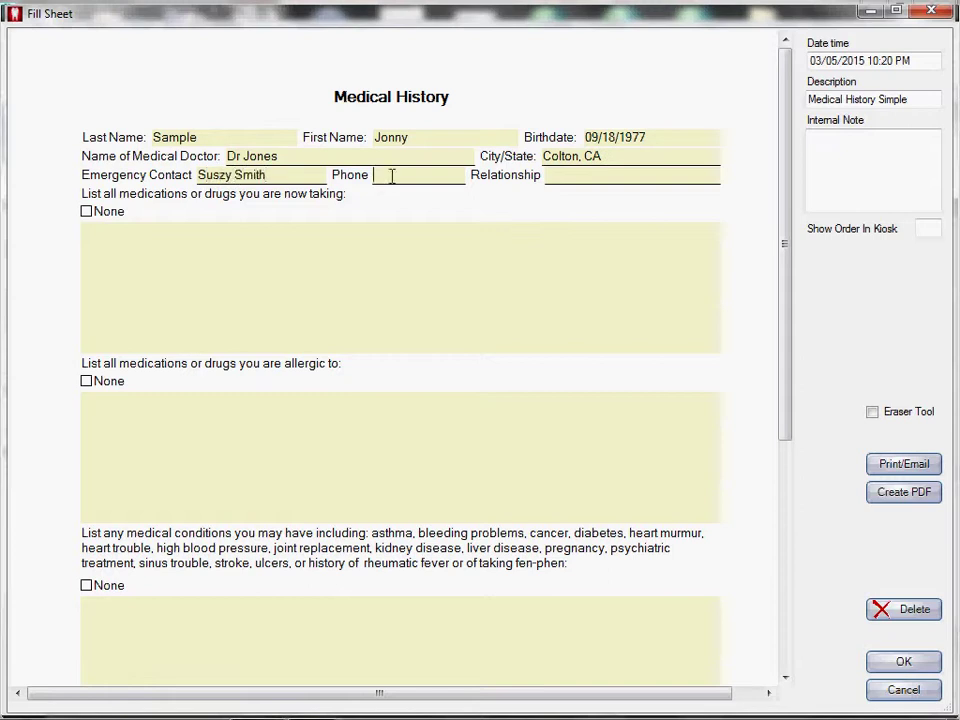
{"action": "left_click", "coordinate": [556, 176]}
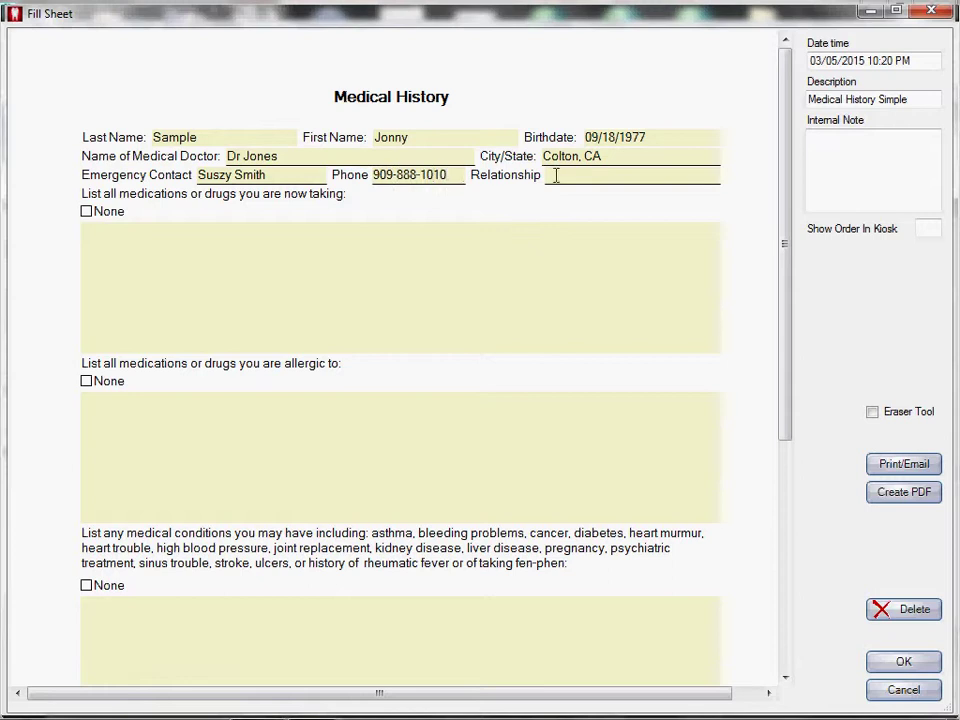
Set relationship to 'wife' and mark no medications, no drug allergies and no medical conditions.
{"action": "type", "text": "wife"}
{"action": "left_click", "coordinate": [87, 214]}
{"action": "left_click", "coordinate": [89, 384]}
{"action": "left_click", "coordinate": [86, 589]}
{"action": "scroll", "coordinate": [790, 470], "scroll_direction": "down", "scroll_amount": 1}
{"action": "left_click_drag", "start_coordinate": [788, 465], "coordinate": [775, 643]}
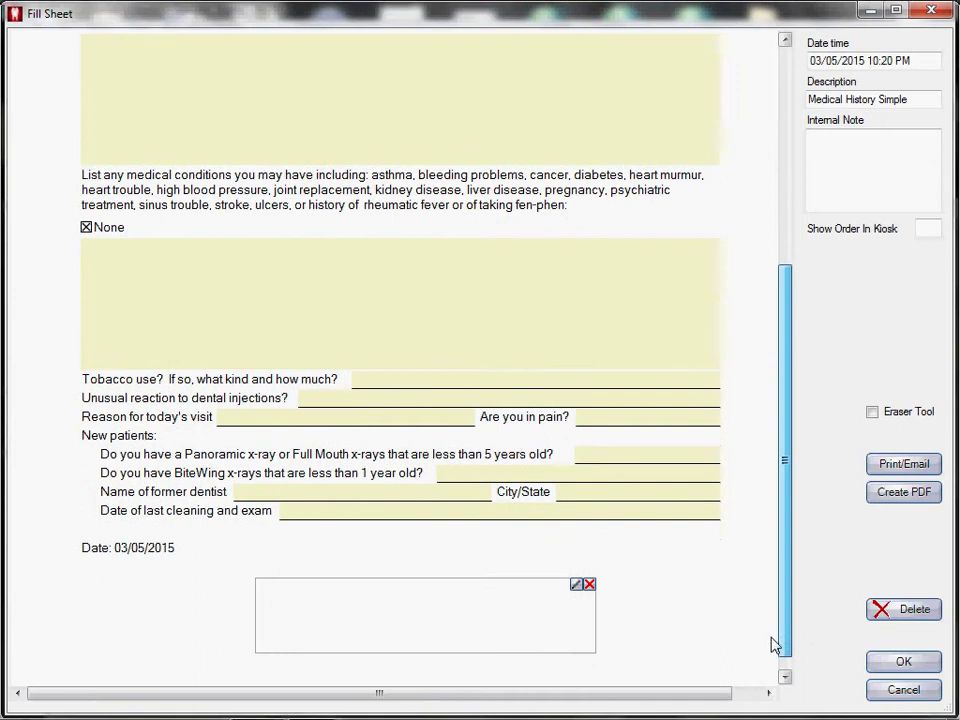
Answer 'no' to tobacco, pain and x-ray questions, with visit reason 'genrl checkup'.
{"action": "left_click", "coordinate": [397, 380]}
{"action": "type", "text": "n"}
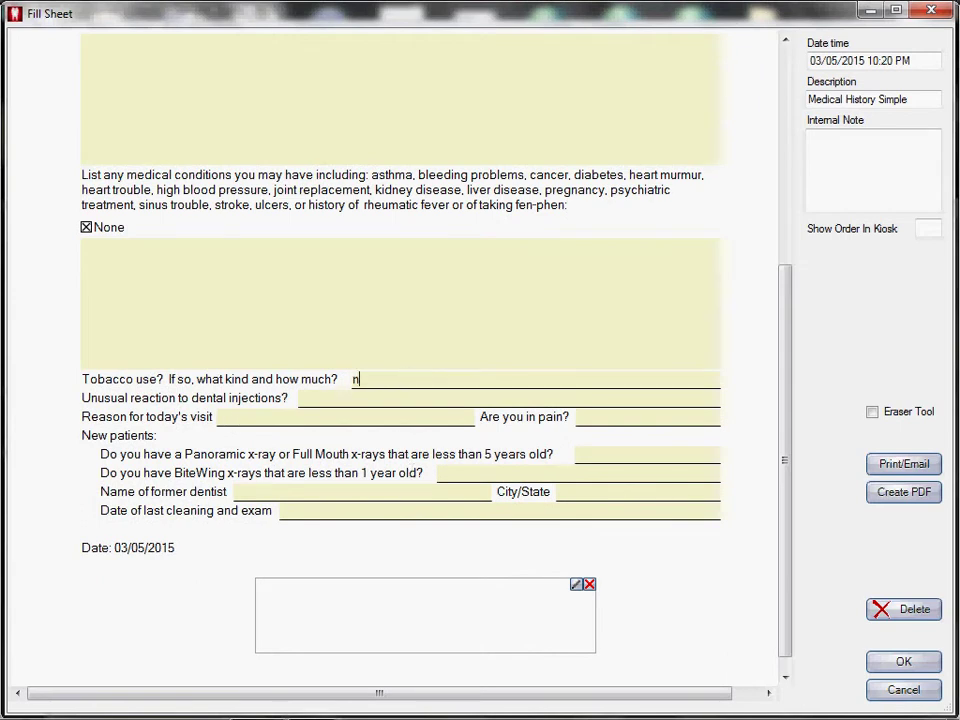
{"action": "type", "text": "o"}
{"action": "left_click", "coordinate": [332, 397]}
{"action": "type", "text": "no"}
{"action": "left_click", "coordinate": [292, 416]}
{"action": "type", "text": "ge"}
{"action": "type", "text": "nrl checkup"}
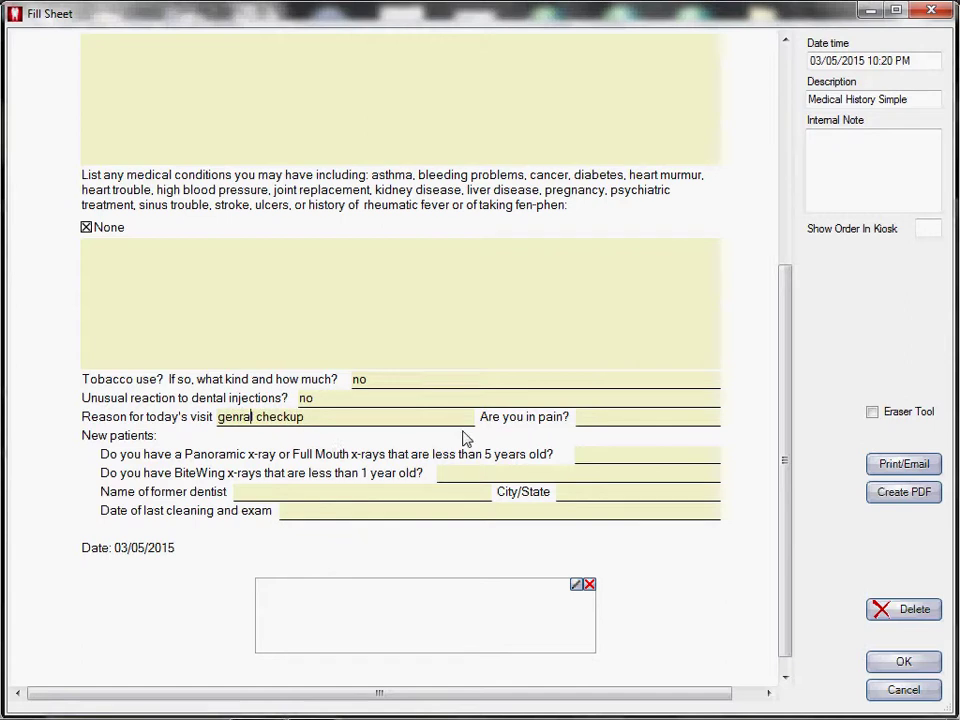
{"action": "left_click", "coordinate": [613, 420]}
{"action": "type", "text": "no"}
{"action": "left_click", "coordinate": [608, 454]}
{"action": "type", "text": "no"}
{"action": "left_click", "coordinate": [490, 472]}
{"action": "type", "text": "no"}
{"action": "left_click", "coordinate": [300, 494]}
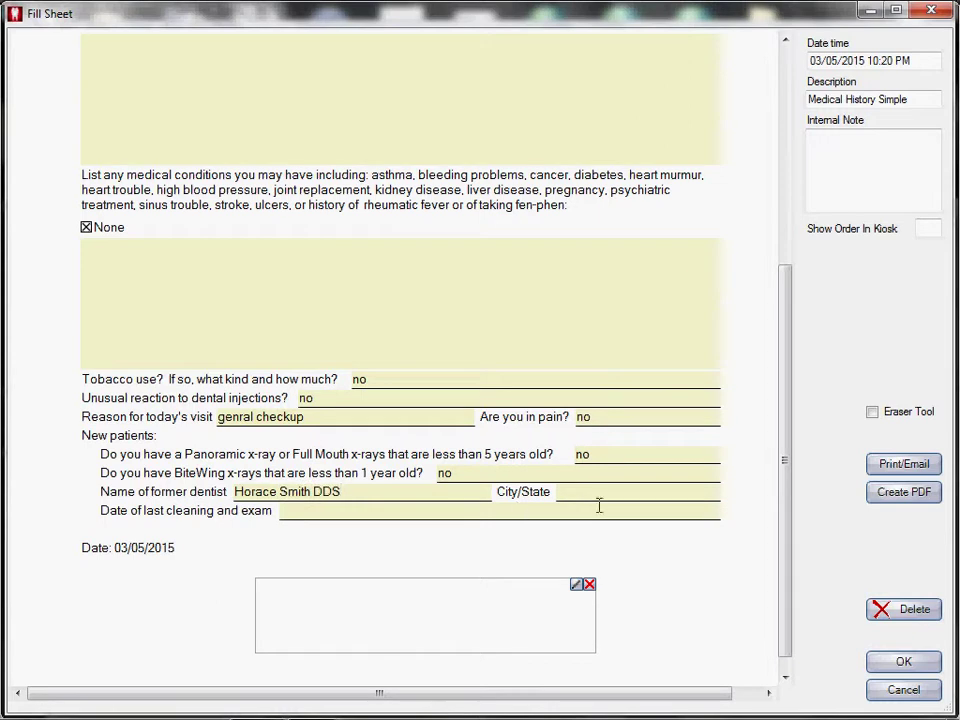
{"action": "left_click", "coordinate": [598, 493]}
{"action": "type", "text": "Pomo"}
{"action": "type", "text": "na, CA"}
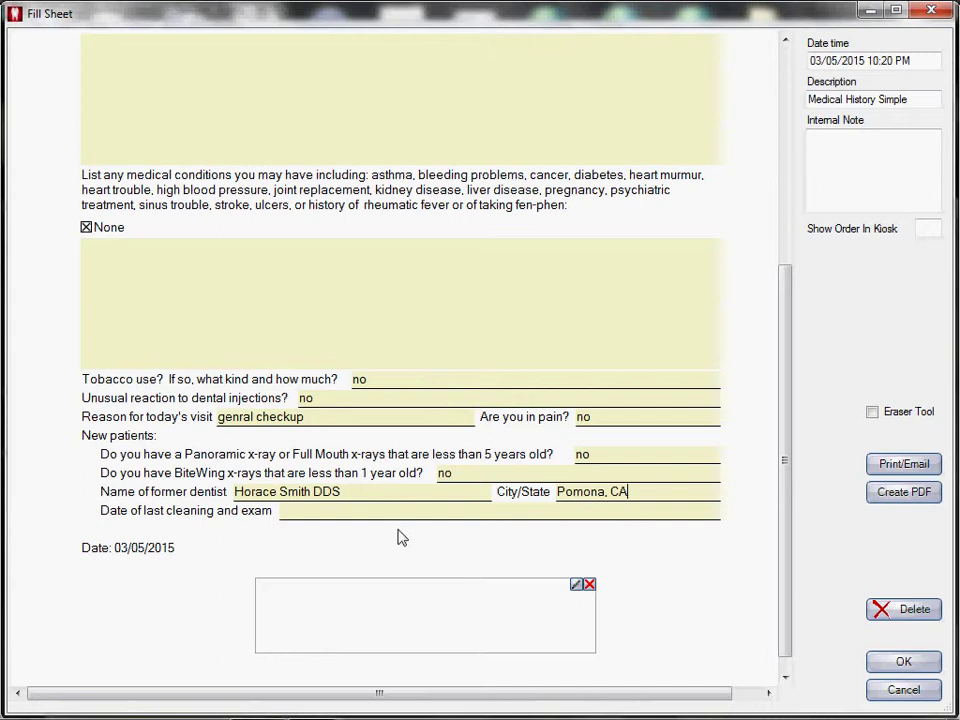
{"action": "left_click", "coordinate": [405, 507]}
{"action": "type", "text": "09"}
{"action": "type", "text": "-12-20"}
{"action": "type", "text": "14"}
Capture the patient's signature on the Topaz pad and save the form.
{"action": "left_click", "coordinate": [577, 586]}
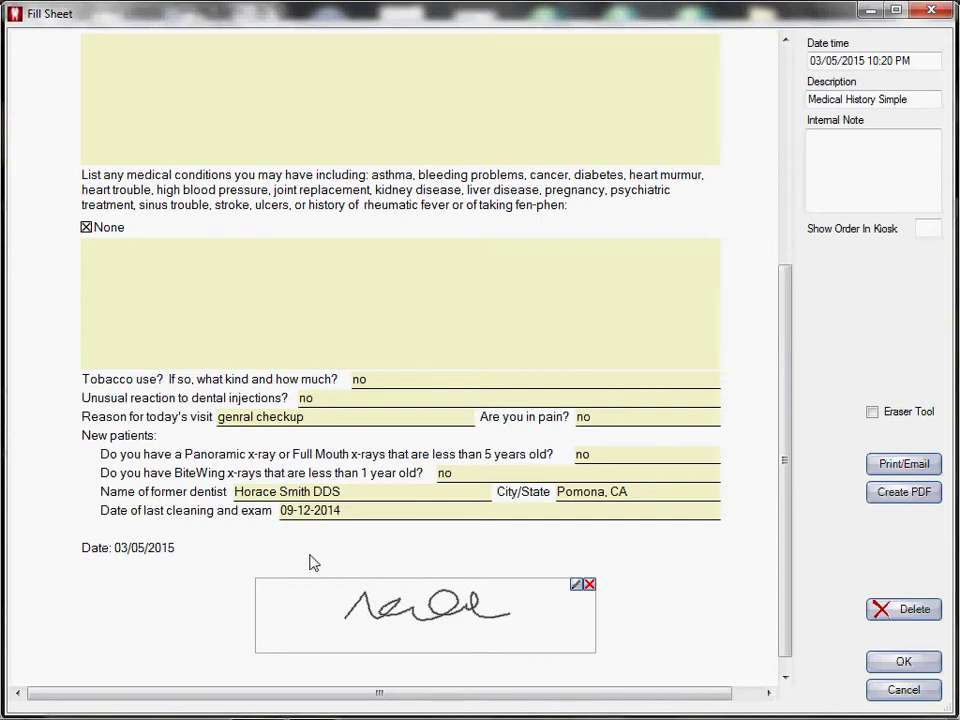
{"action": "left_click", "coordinate": [885, 665]}
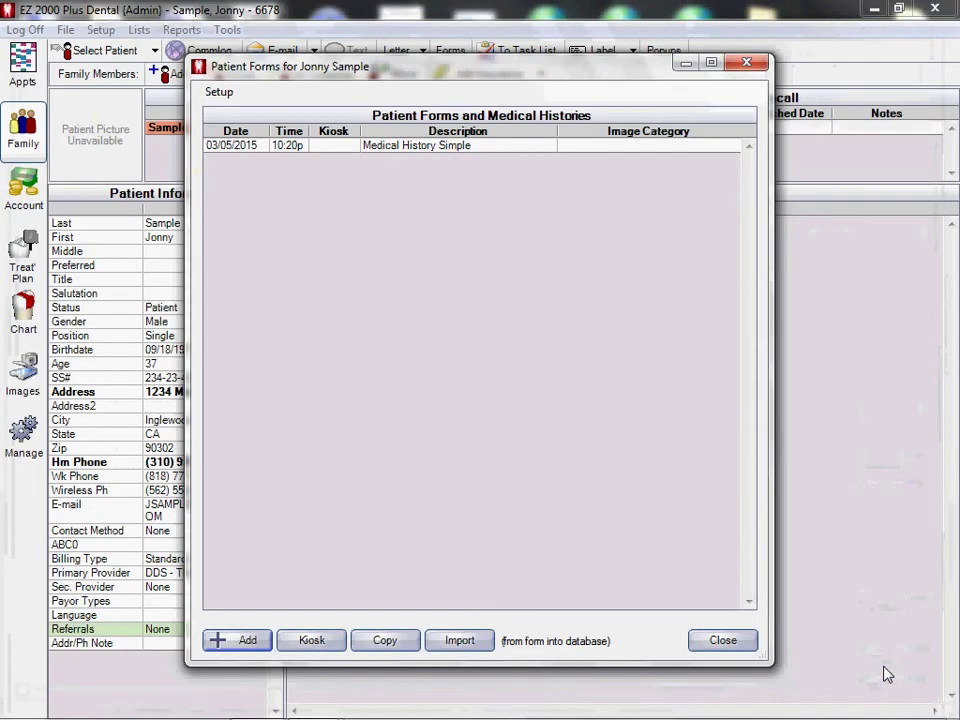
{"action": "left_click", "coordinate": [707, 643]}
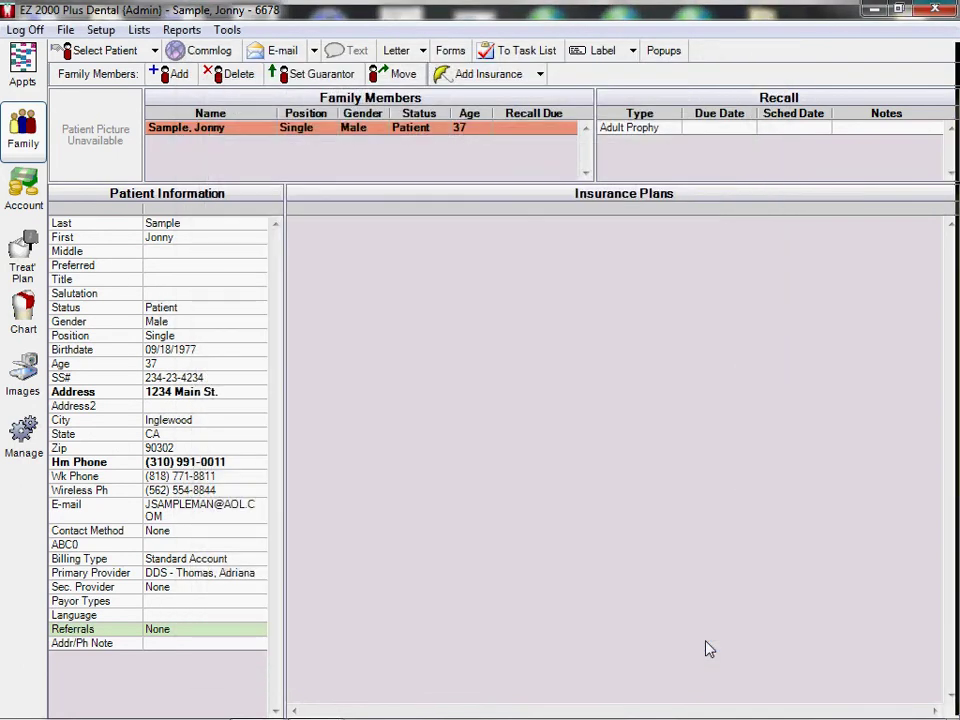
{"action": "left_click", "coordinate": [448, 56]}
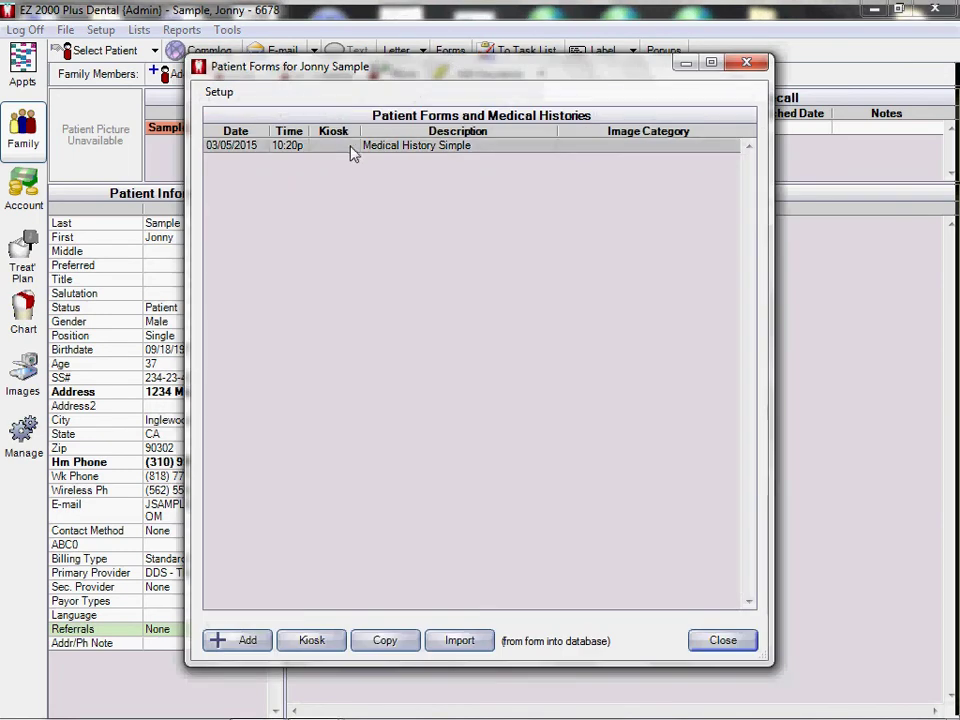
{"action": "double_click", "coordinate": [352, 152]}
{"action": "scroll", "coordinate": [787, 381], "scroll_direction": "down", "scroll_amount": 1}
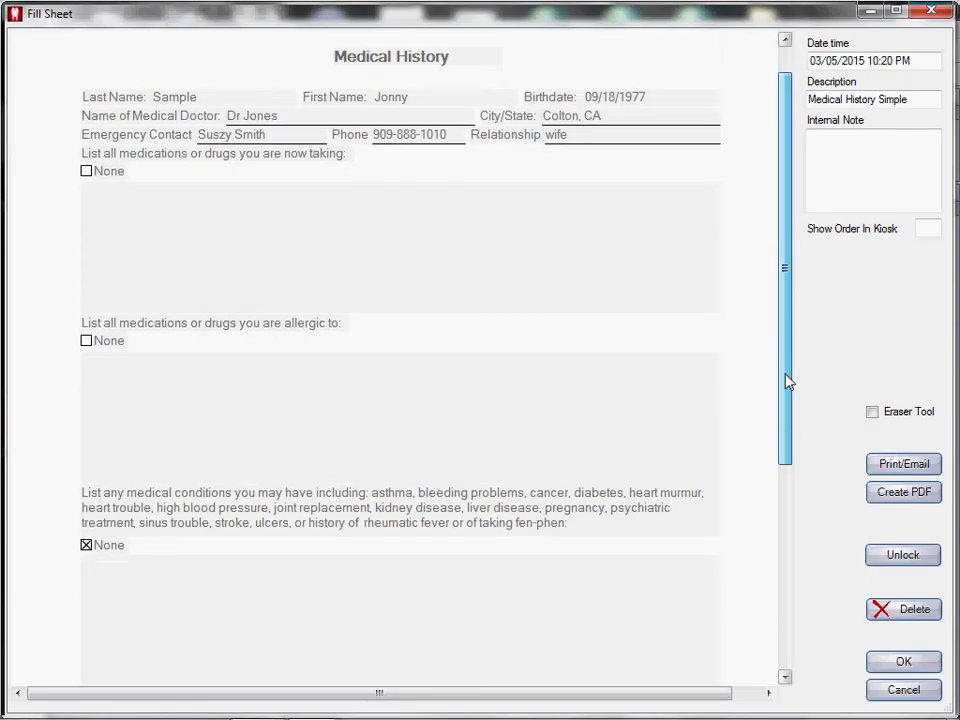
{"action": "mouse_move", "coordinate": [787, 381]}
{"action": "left_mouse_down"}
{"action": "mouse_move", "coordinate": [782, 632]}
{"action": "mouse_move", "coordinate": [786, 302]}
{"action": "mouse_move", "coordinate": [782, 634]}
{"action": "mouse_move", "coordinate": [771, 296]}
{"action": "left_mouse_up"}
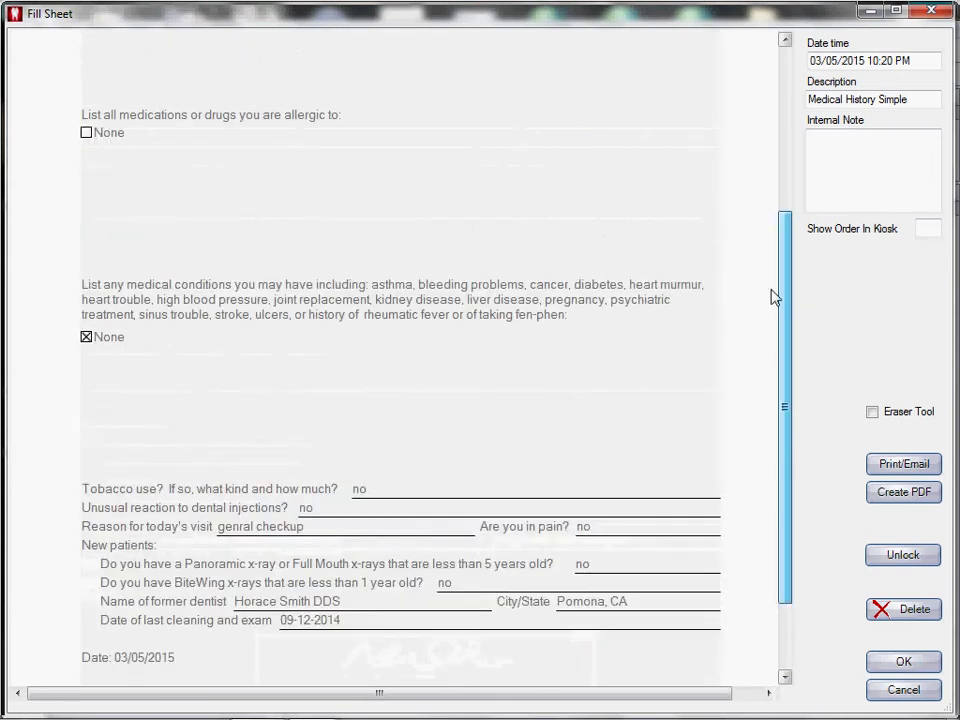
{"action": "scroll", "coordinate": [771, 296], "scroll_direction": "up", "scroll_amount": 5}
{"action": "left_click", "coordinate": [894, 670]}
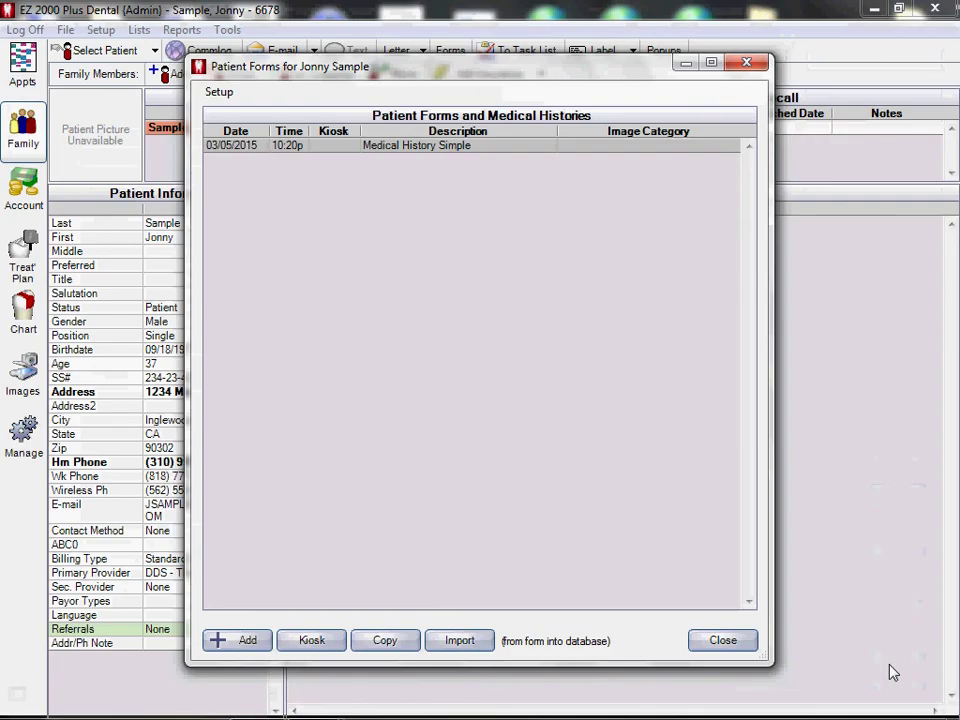